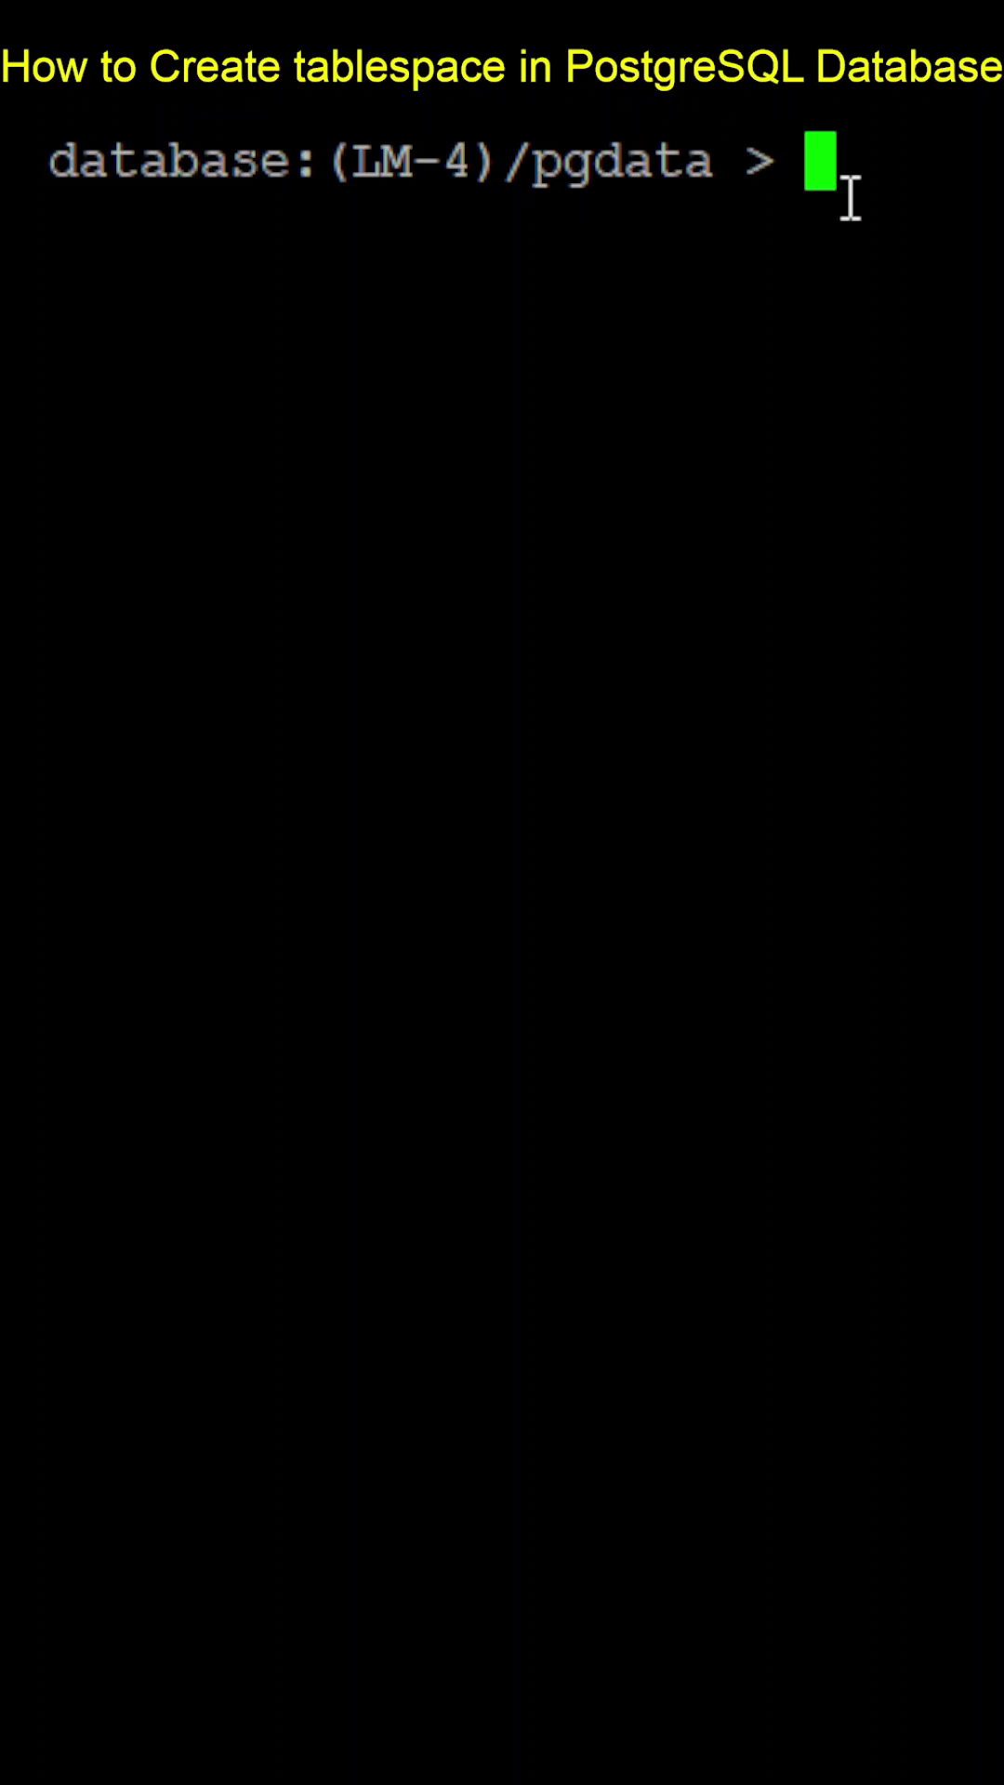
pyautogui.write('mkdir')
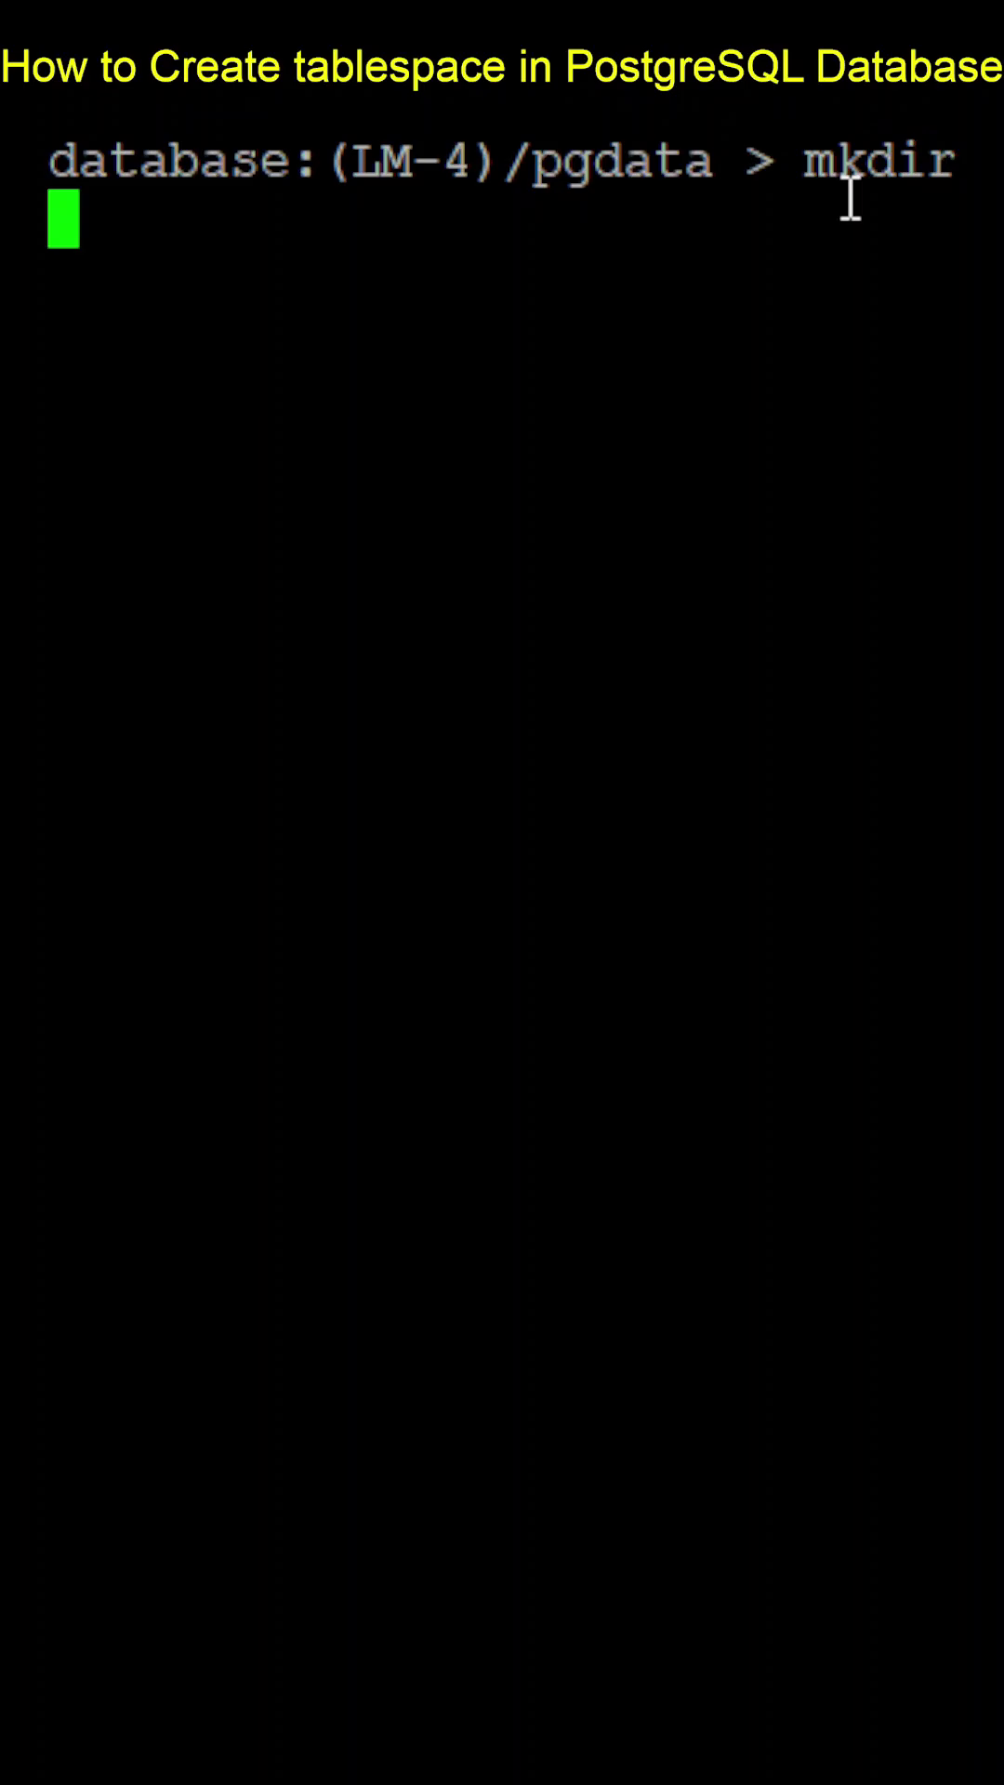
pyautogui.write(' -p ')
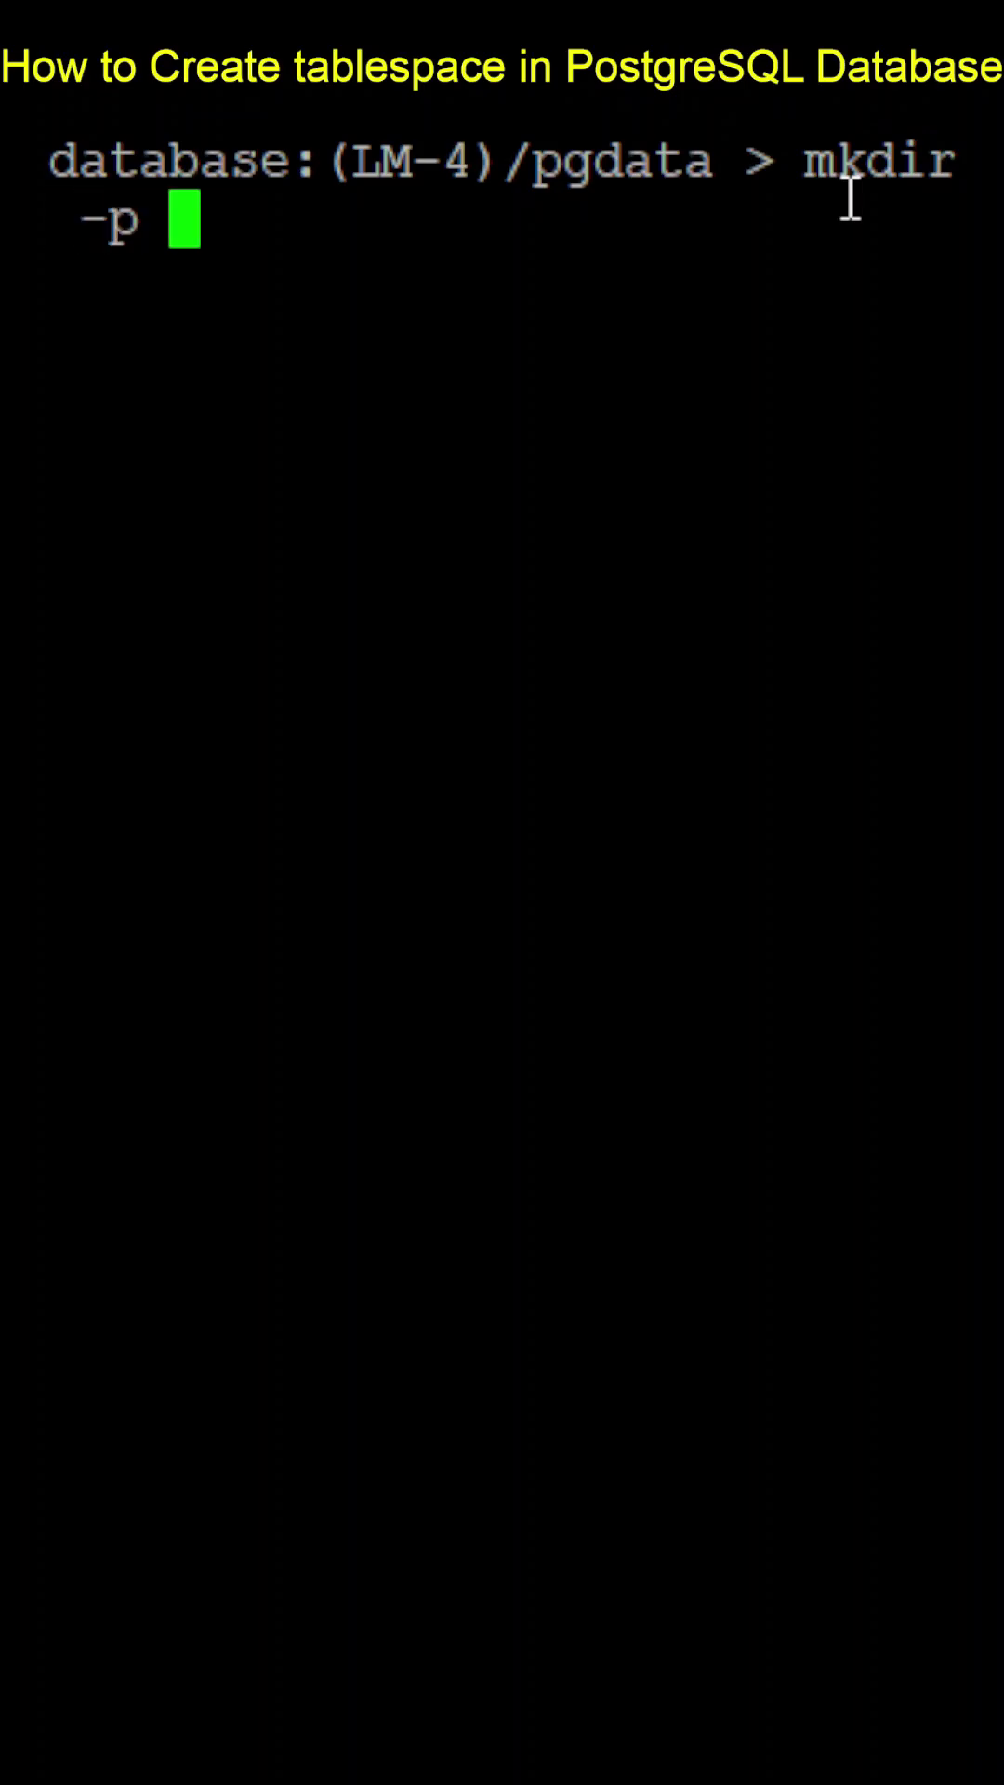
pyautogui.write('/pgdata/')
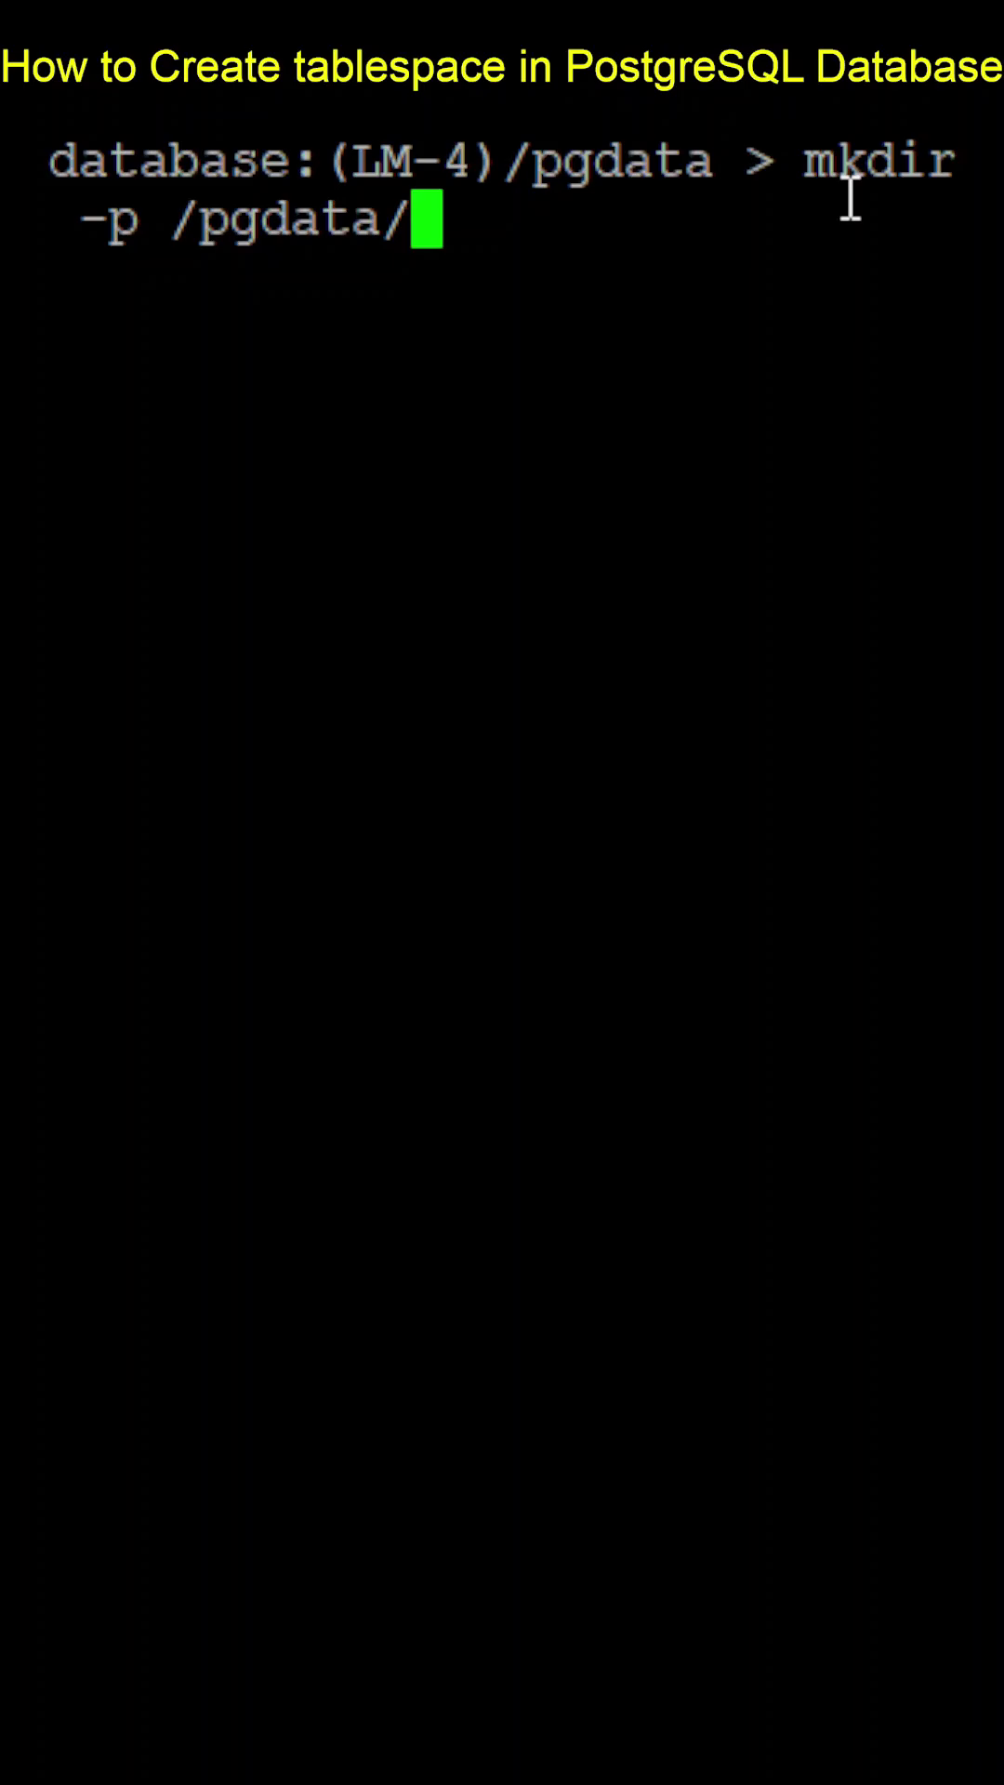
pyautogui.write('WILLIAM_TBS')
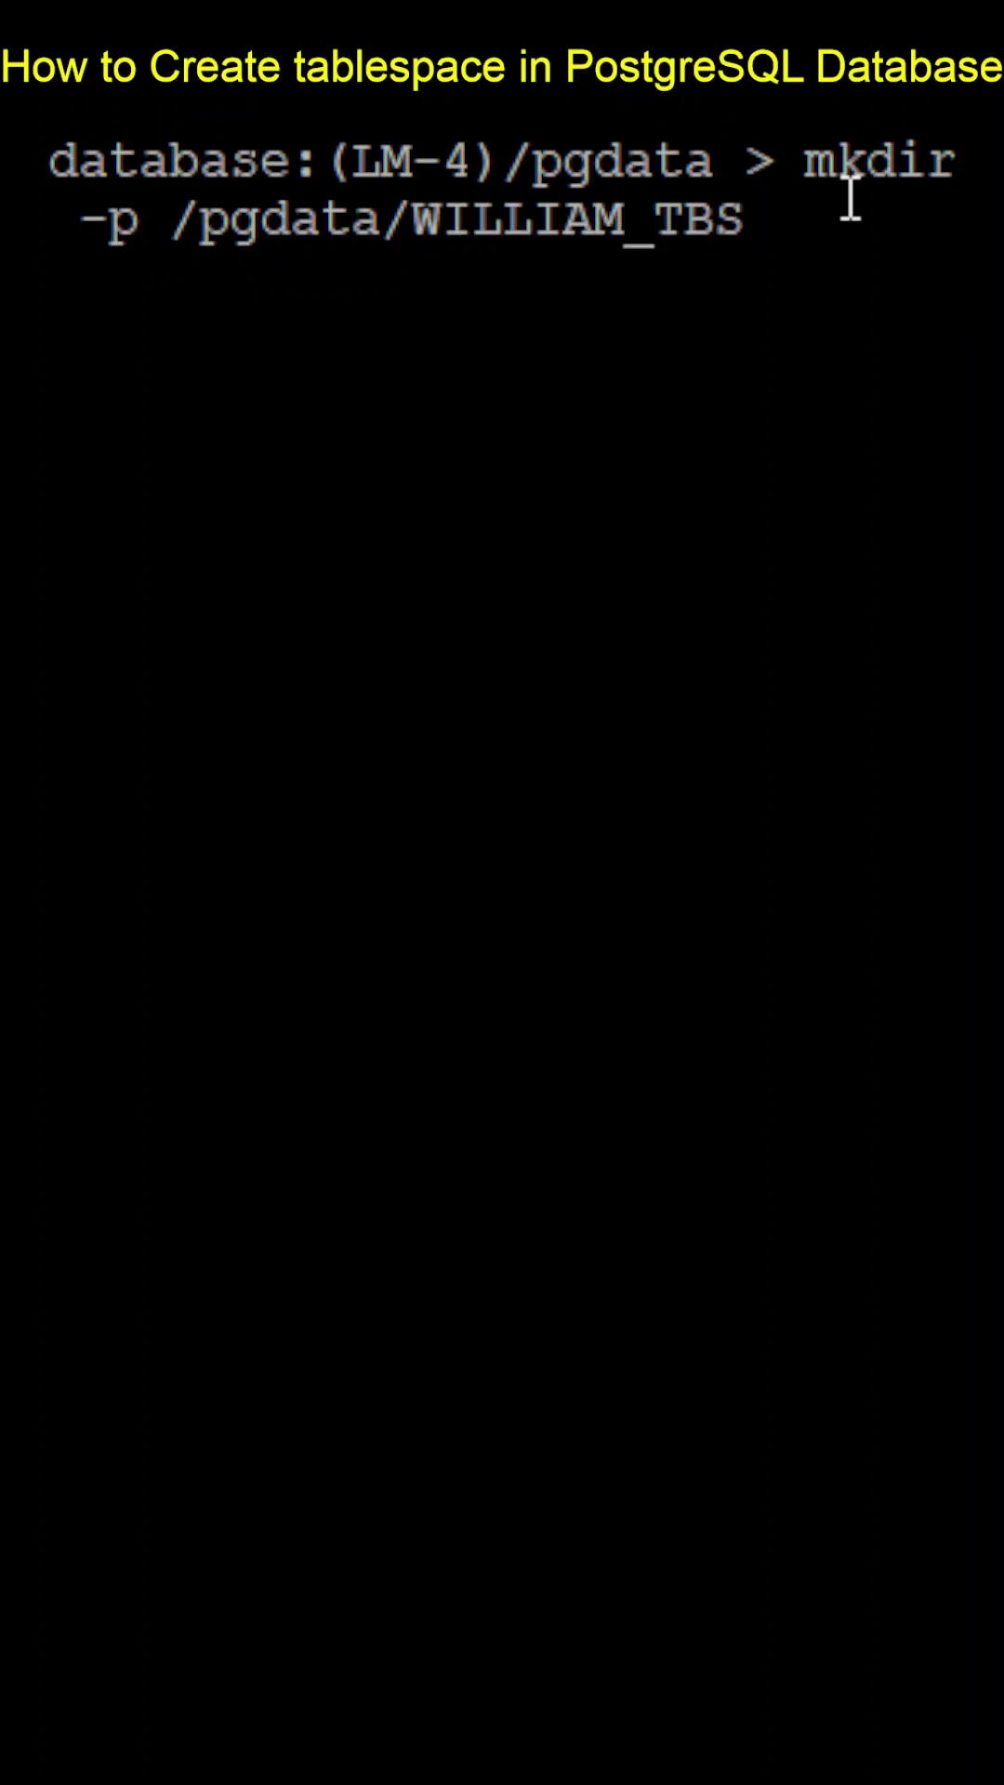
# Run mkdir -p to create the /pgdata/WILLIAM_TBS directory
pyautogui.press('Return')
pyautogui.press('Return')
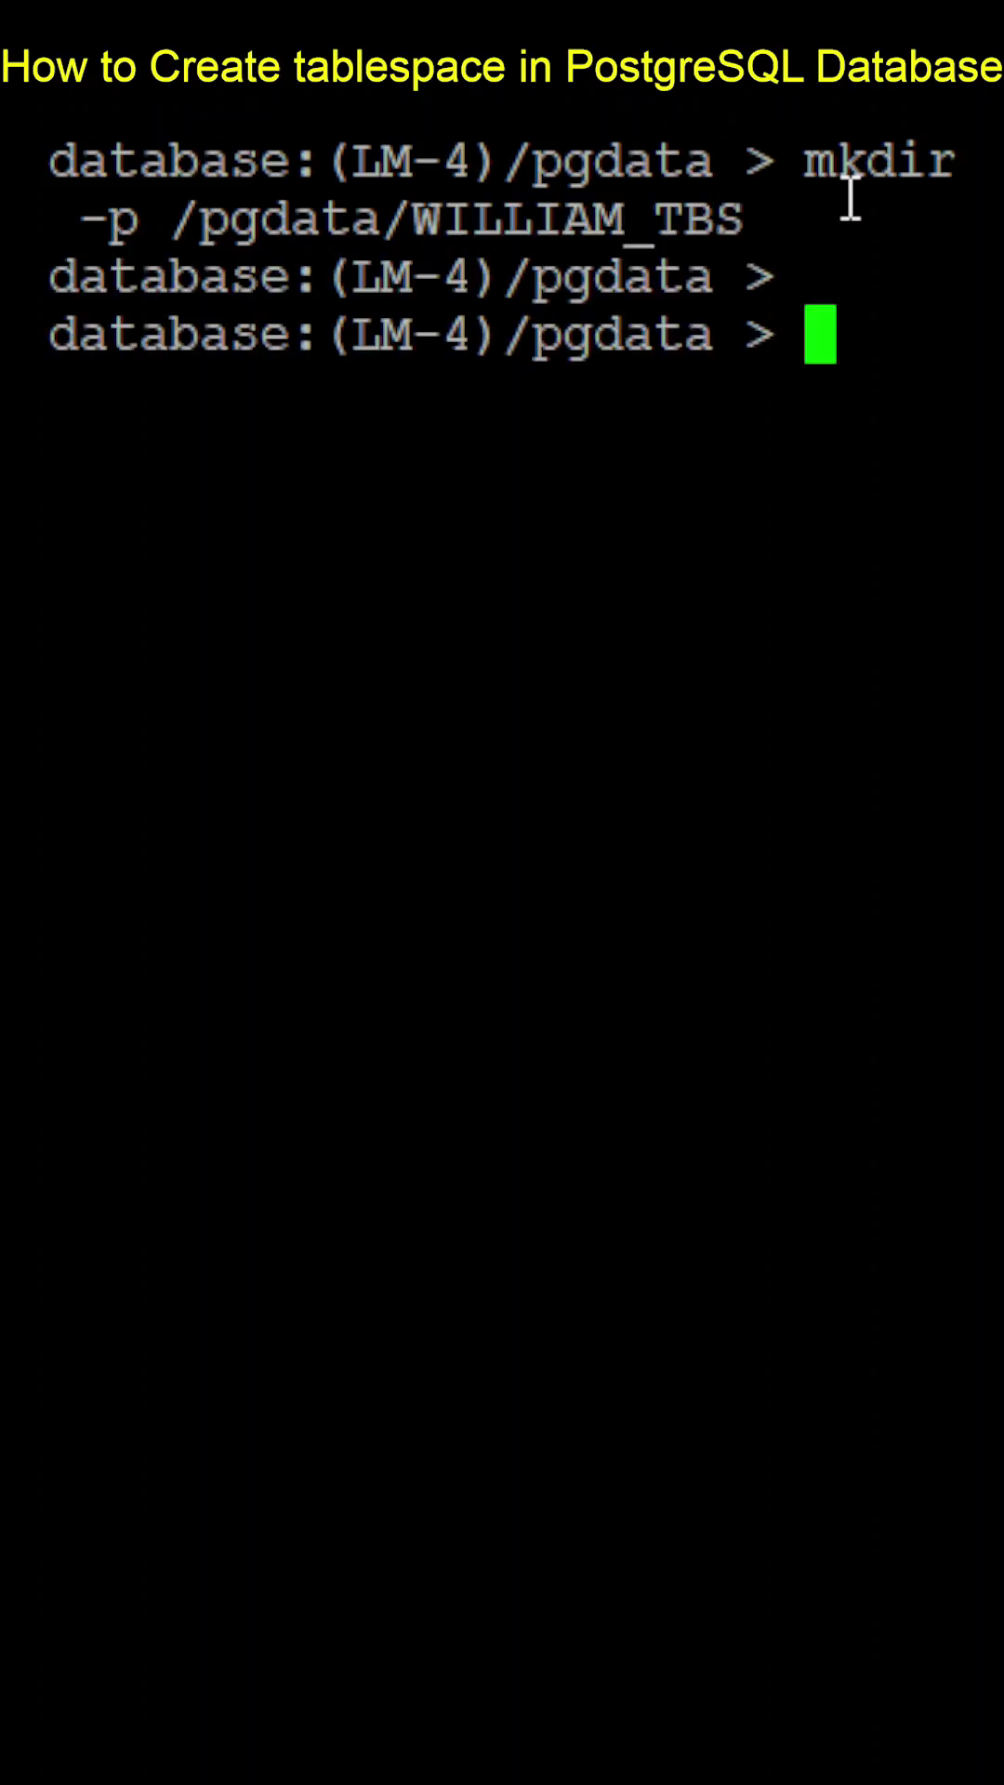
pyautogui.write('psql')
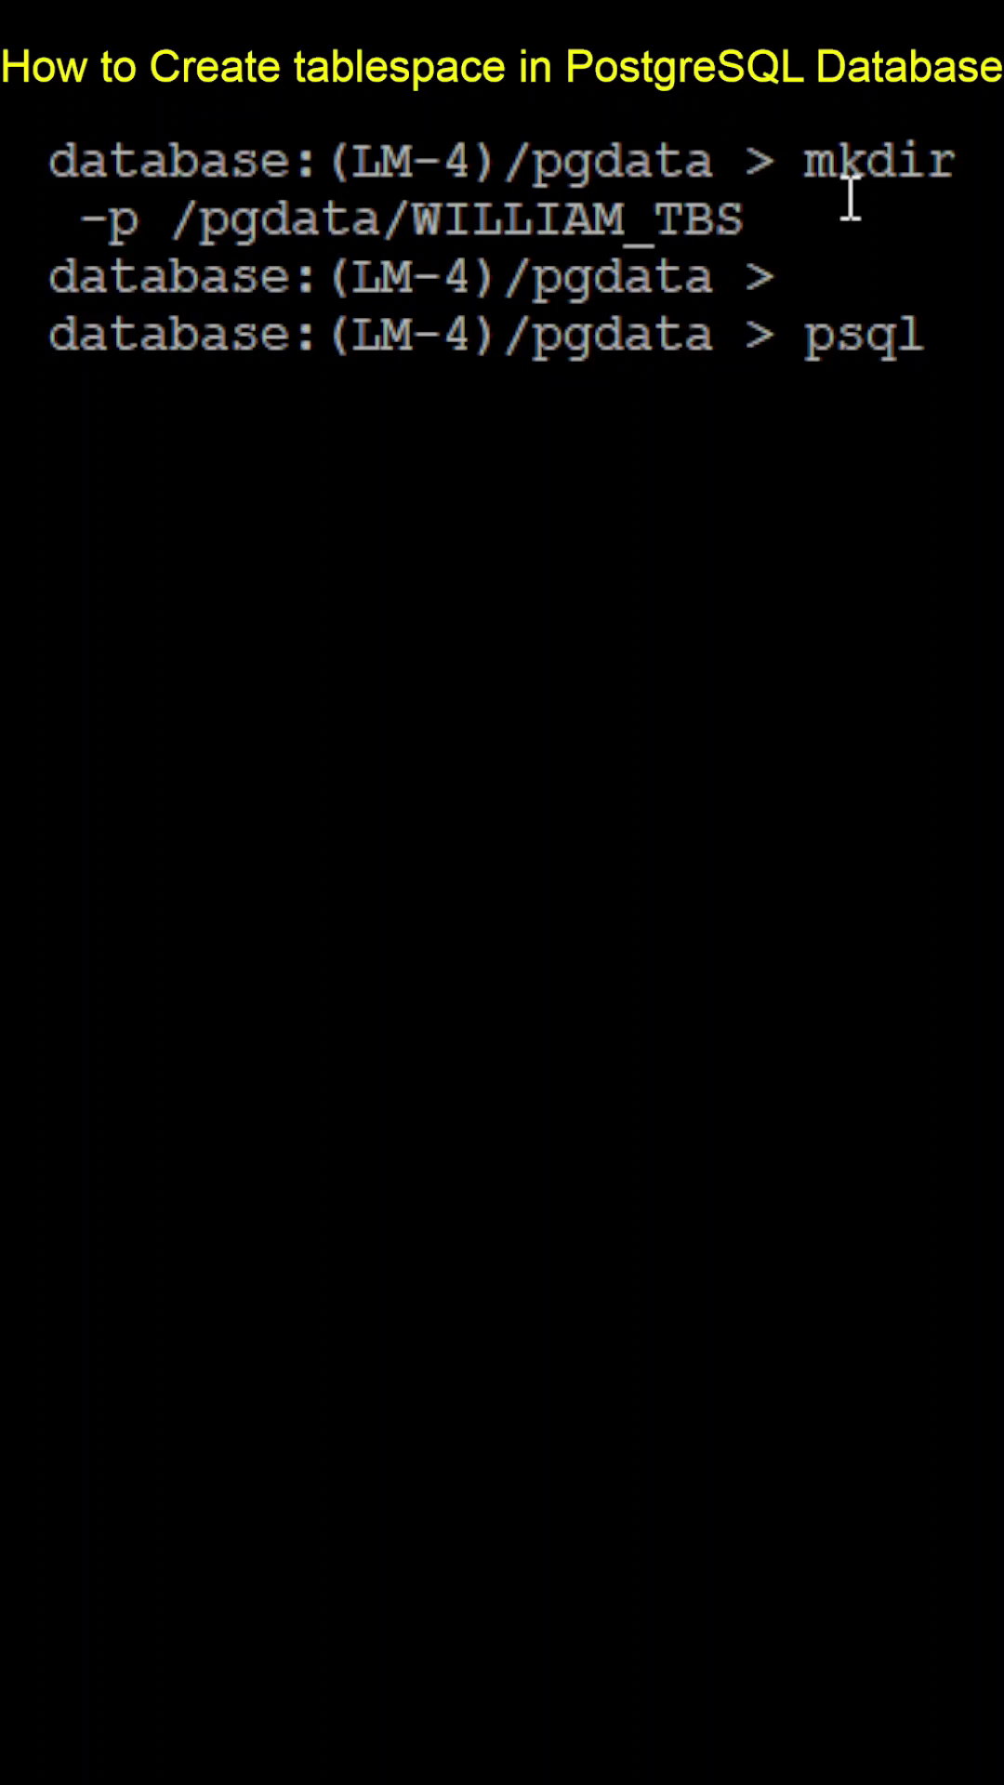
# Start psql and list the existing tablespaces pg_default and pg_global with \db
pyautogui.press('Return')
pyautogui.write('\\dn')
pyautogui.press('BackSpace')
pyautogui.write('b')
pyautogui.press('Return')
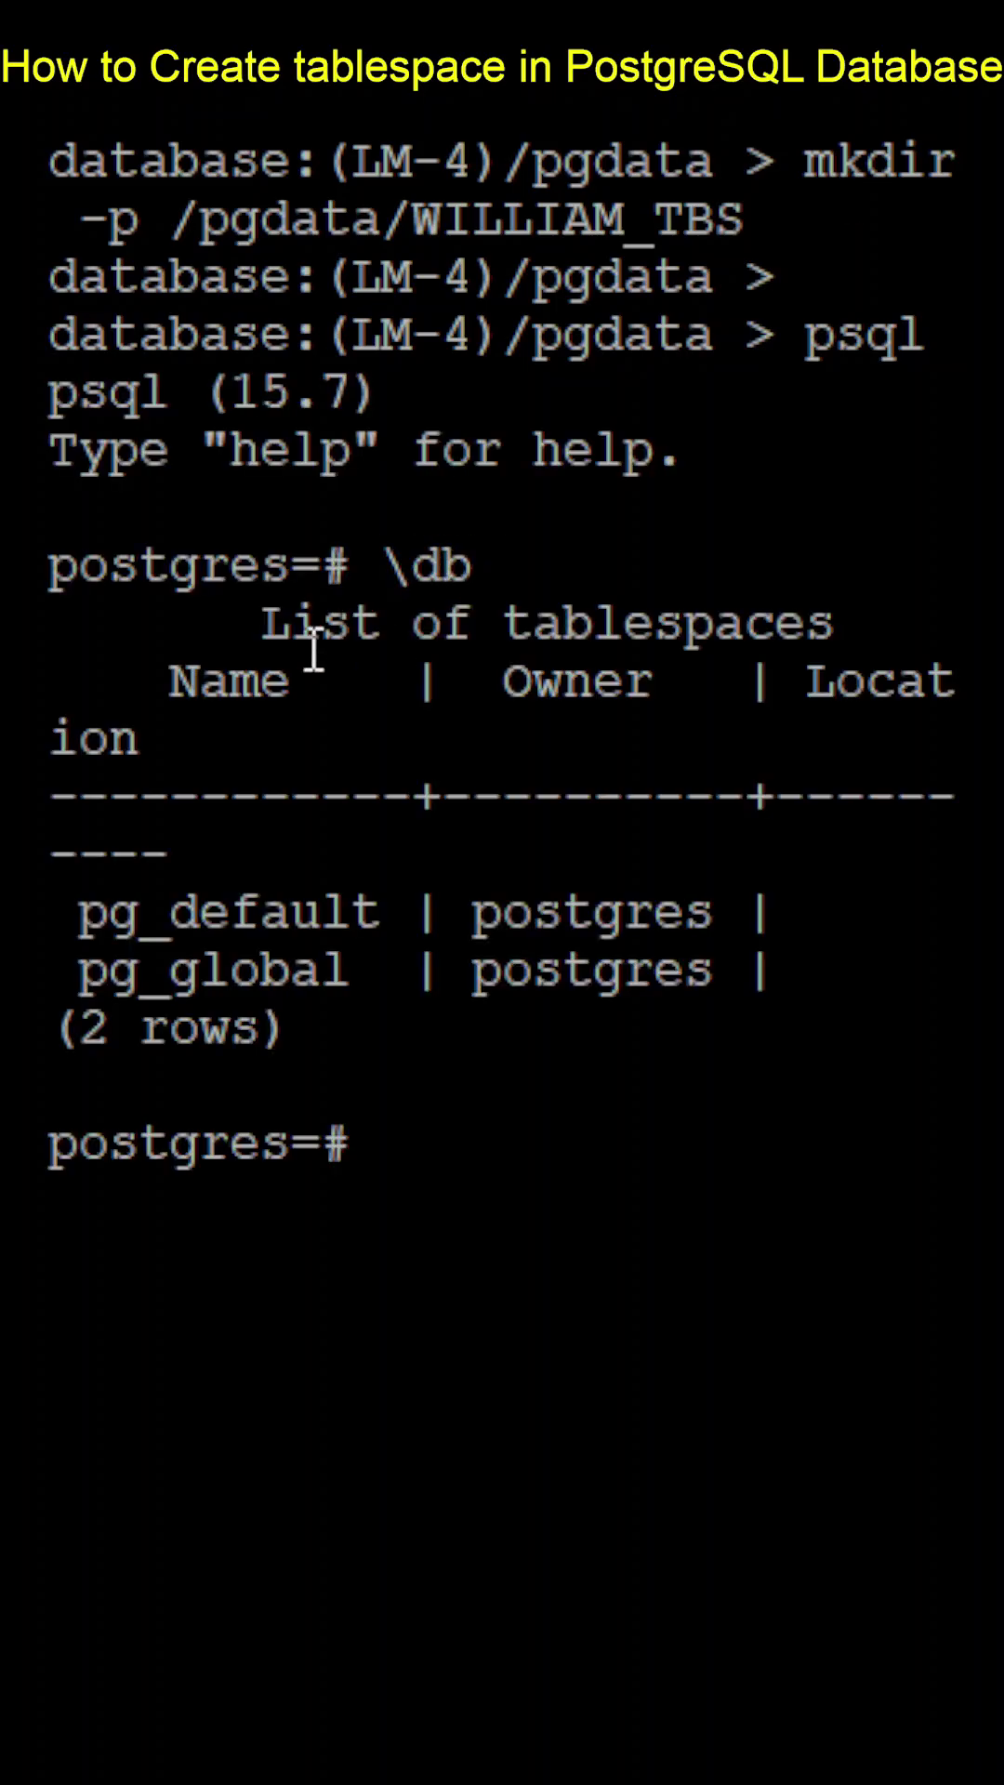
pyautogui.moveTo(232, 624); pyautogui.dragTo(726, 624)
pyautogui.click(586, 1193)
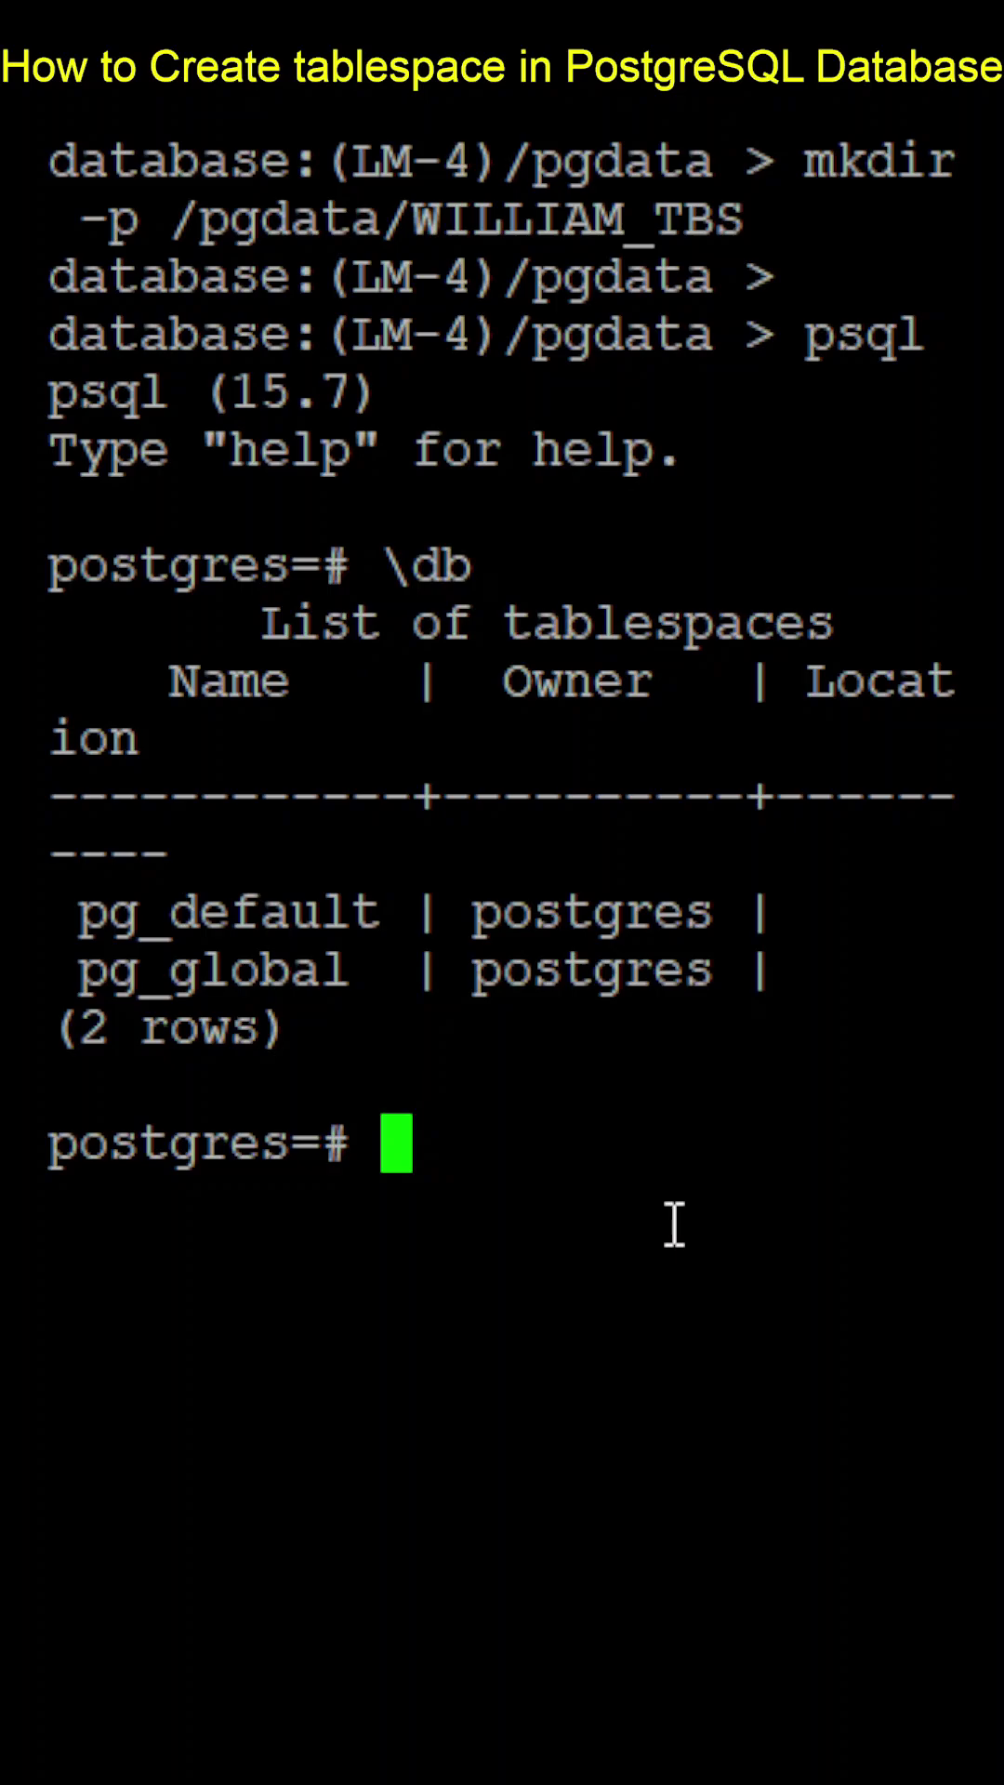
pyautogui.write('create ')
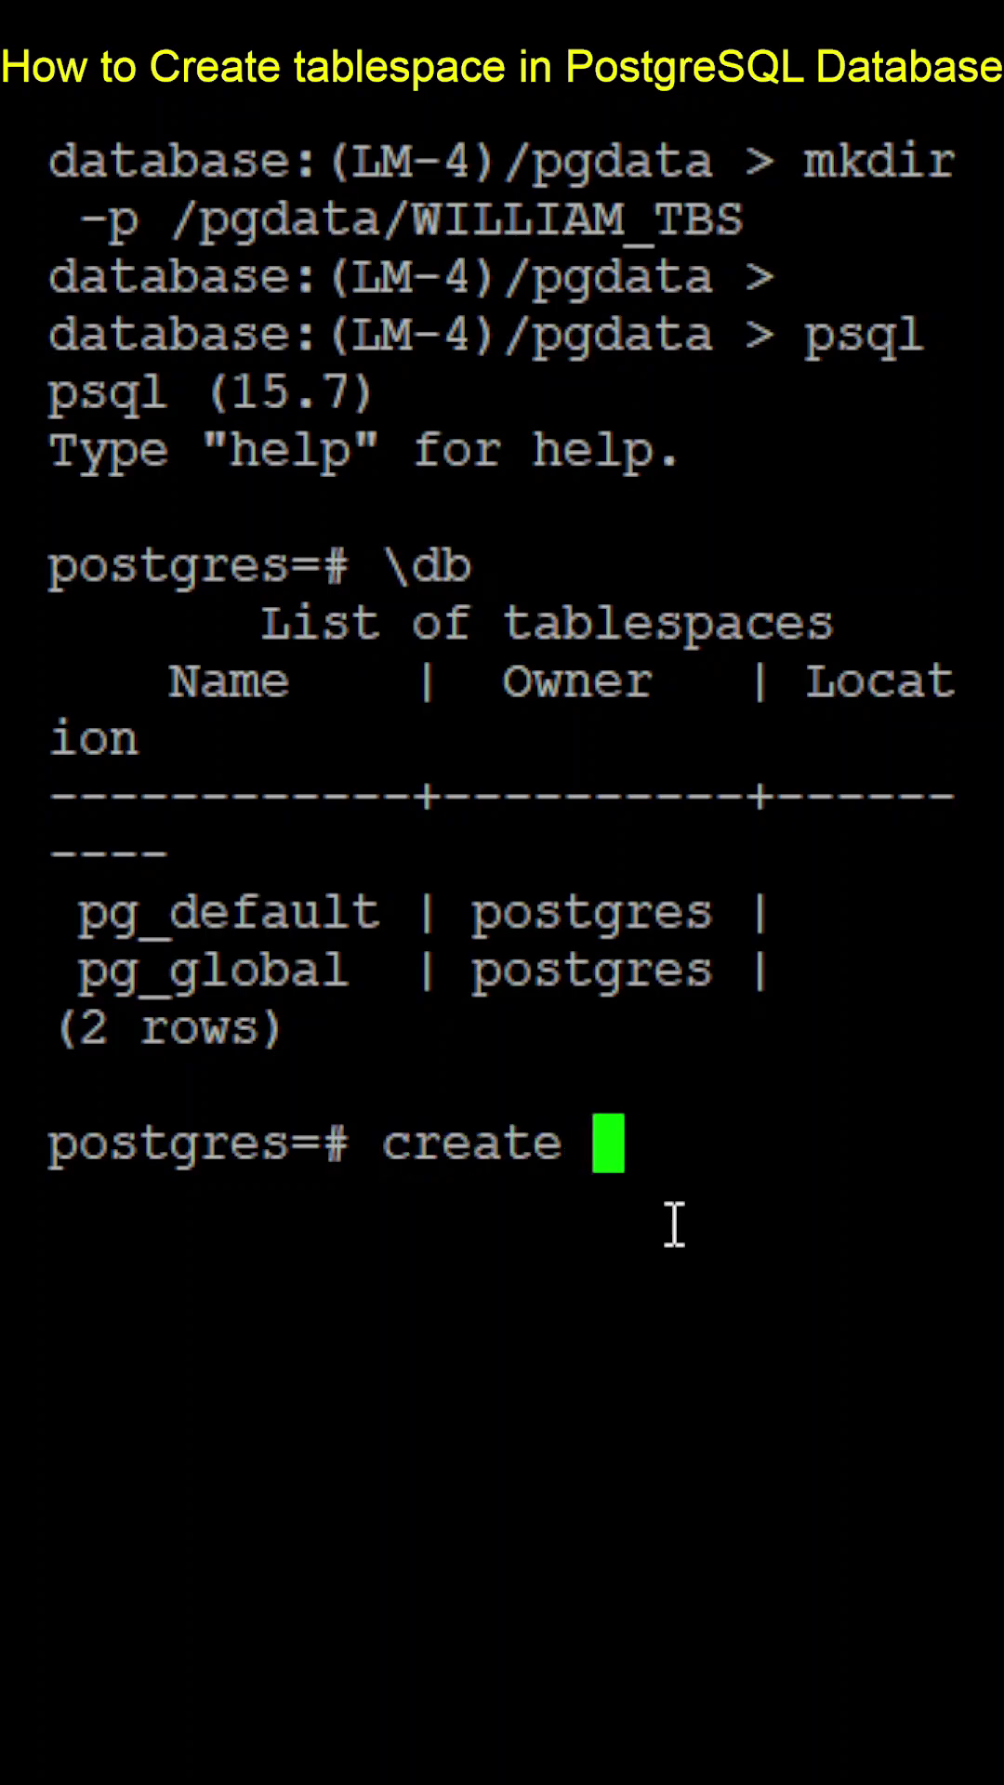
pyautogui.write('tablespace wi')
# Create tablespace william_tbs at '/pgdata/WILLIAM_TBS', pasting the path from the mkdir line
pyautogui.press('BackSpace')
pyautogui.press('BackSpace')
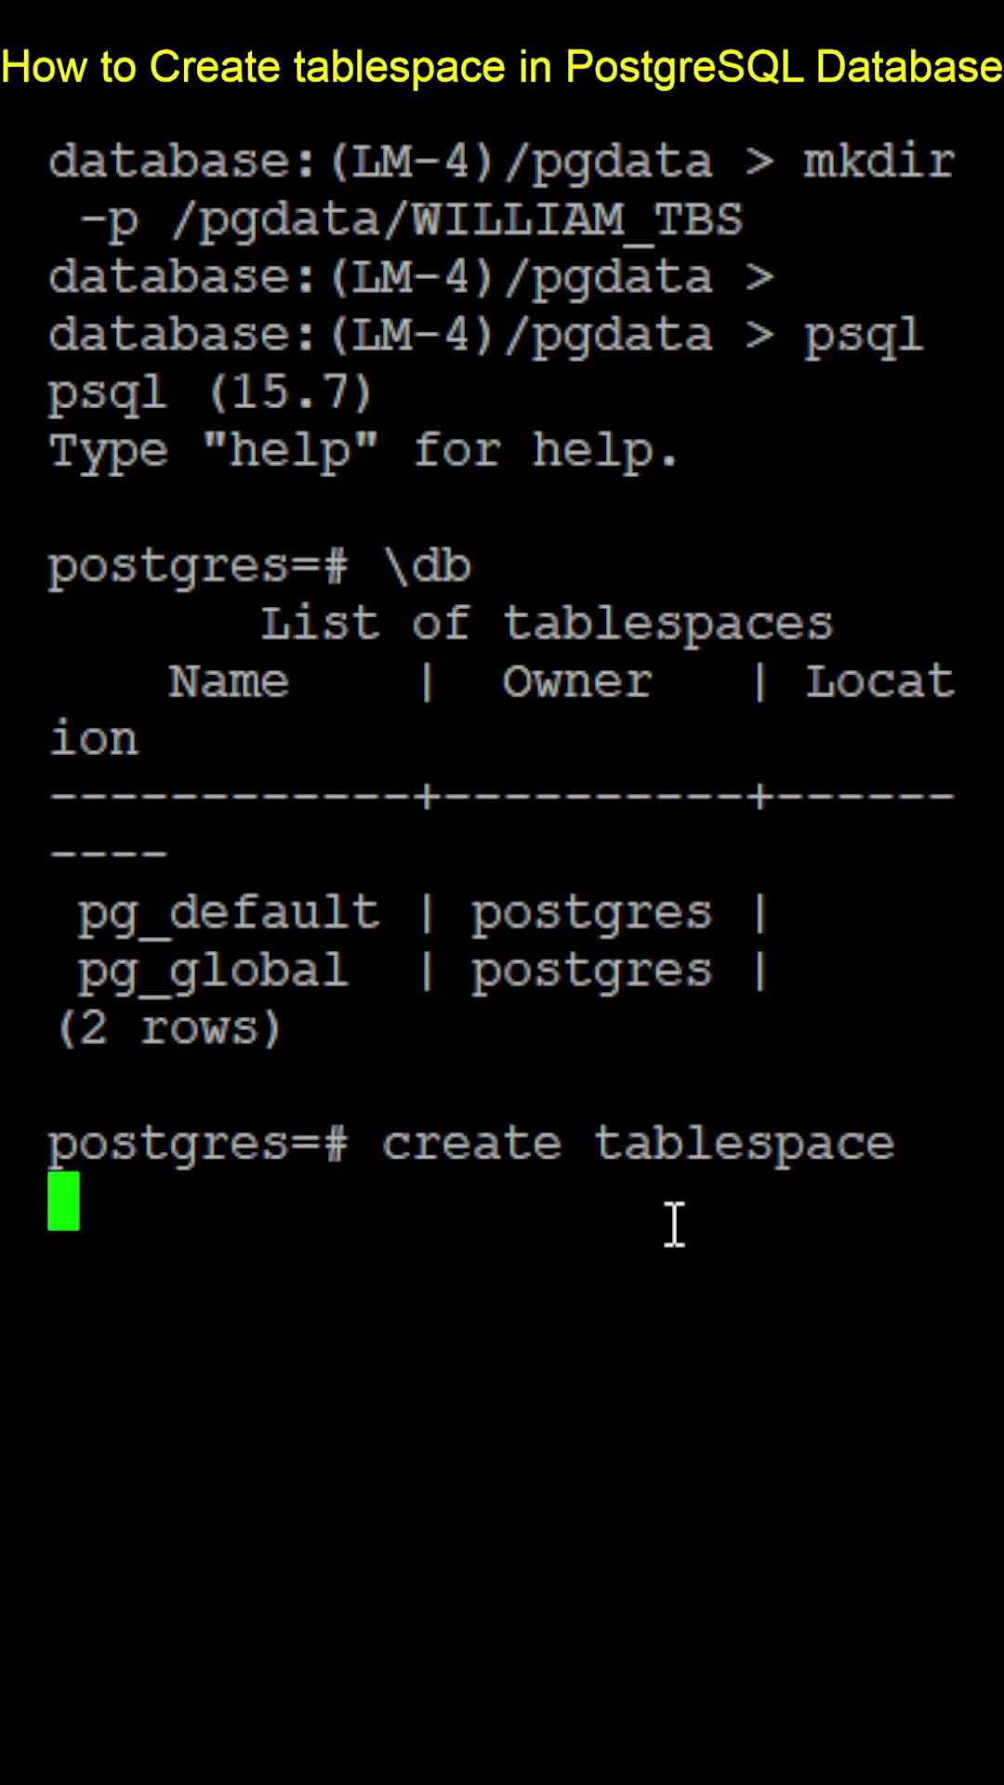
pyautogui.write('william_tbs')
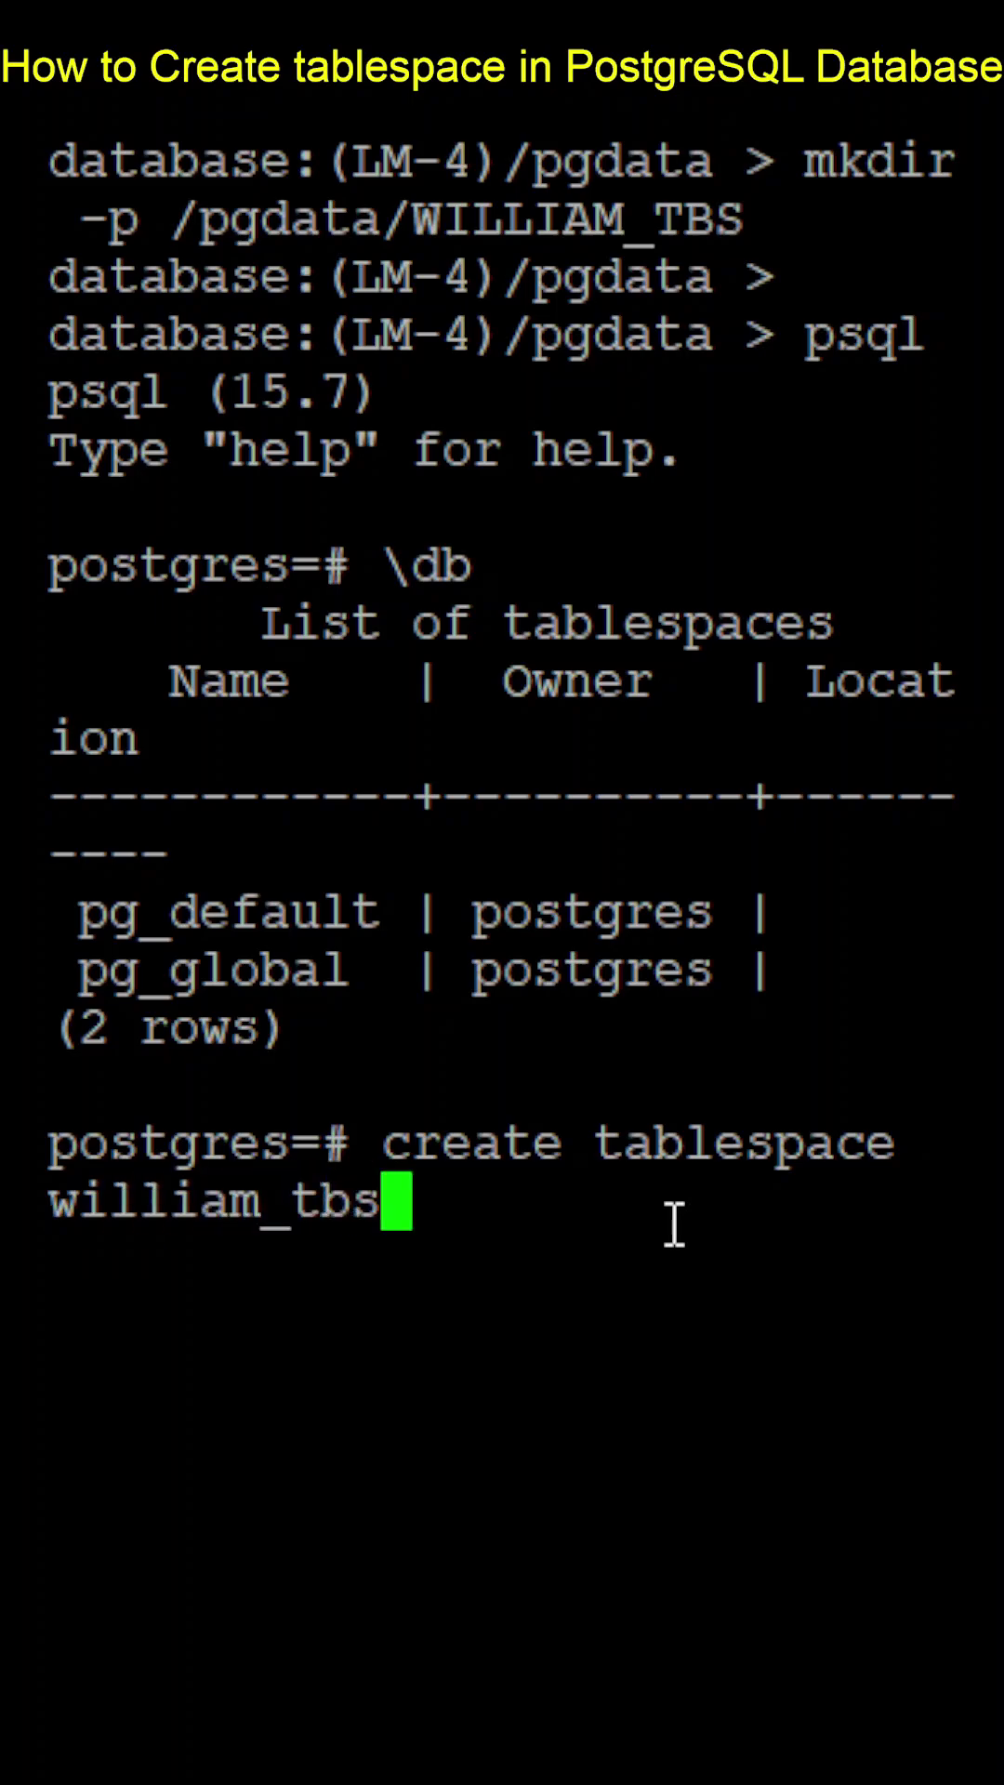
pyautogui.write(" location ';")
pyautogui.press('BackSpace')
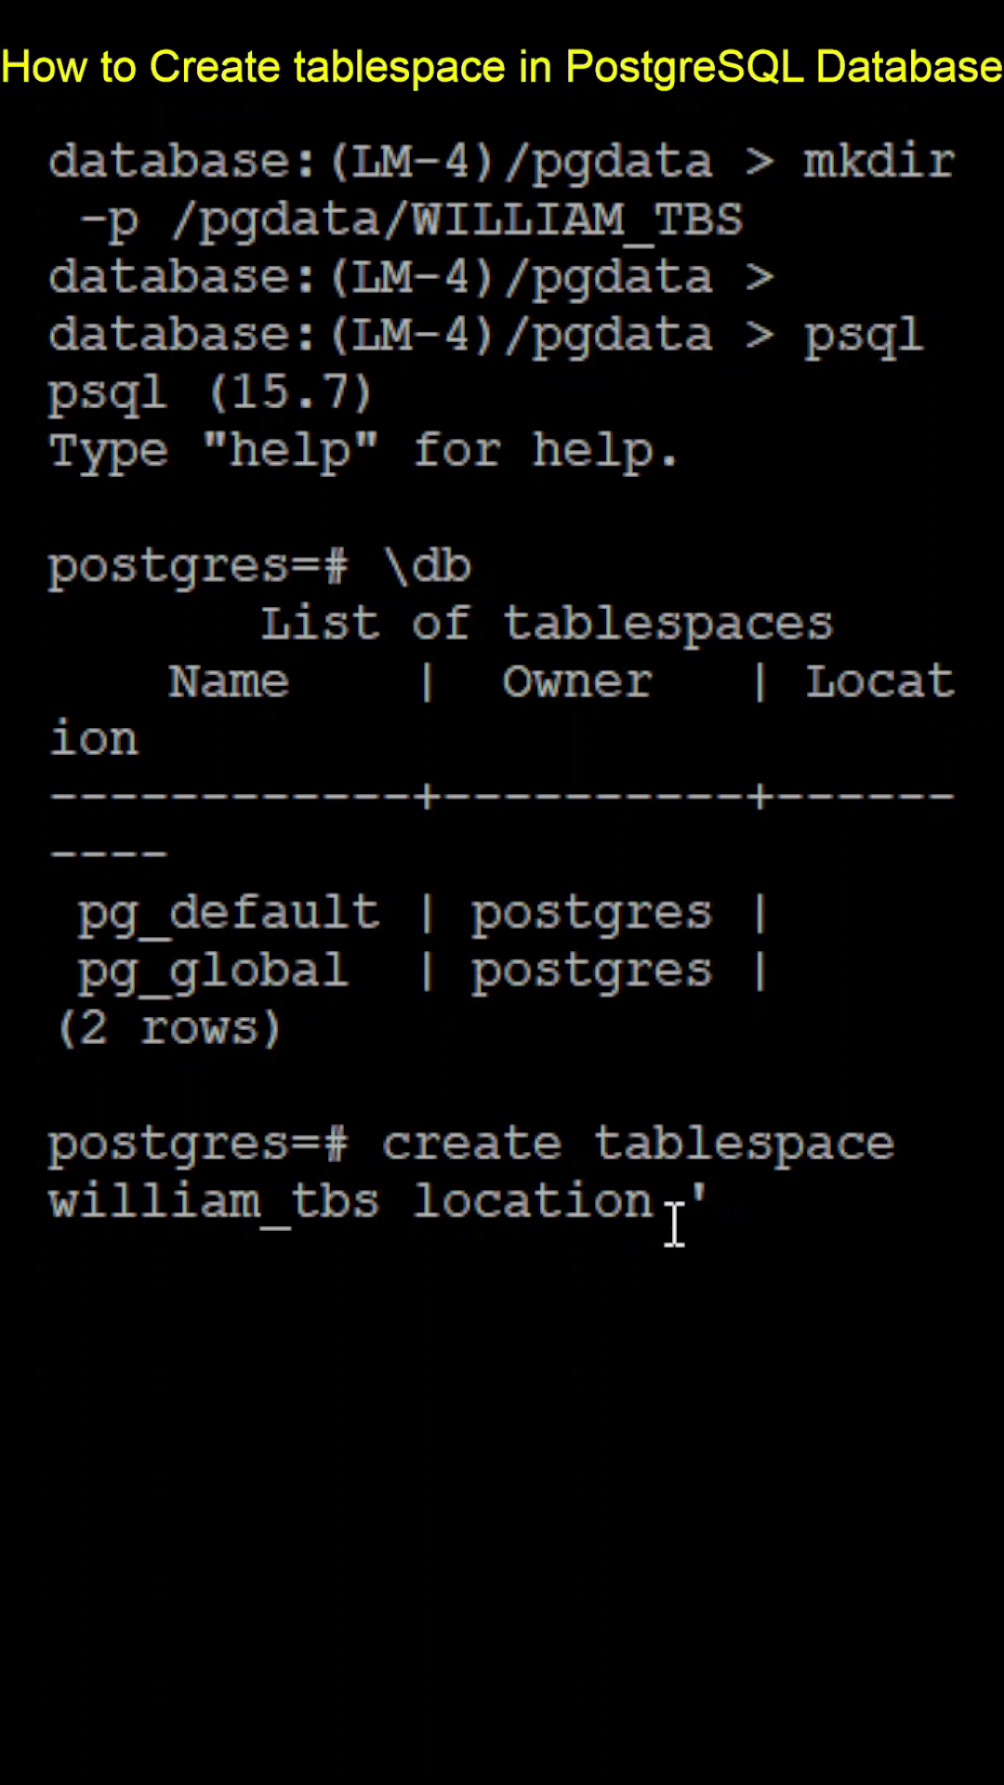
pyautogui.write('/')
pyautogui.press('BackSpace')
pyautogui.doubleClick(279, 220)
pyautogui.rightClick(781, 1222)
pyautogui.write("';")
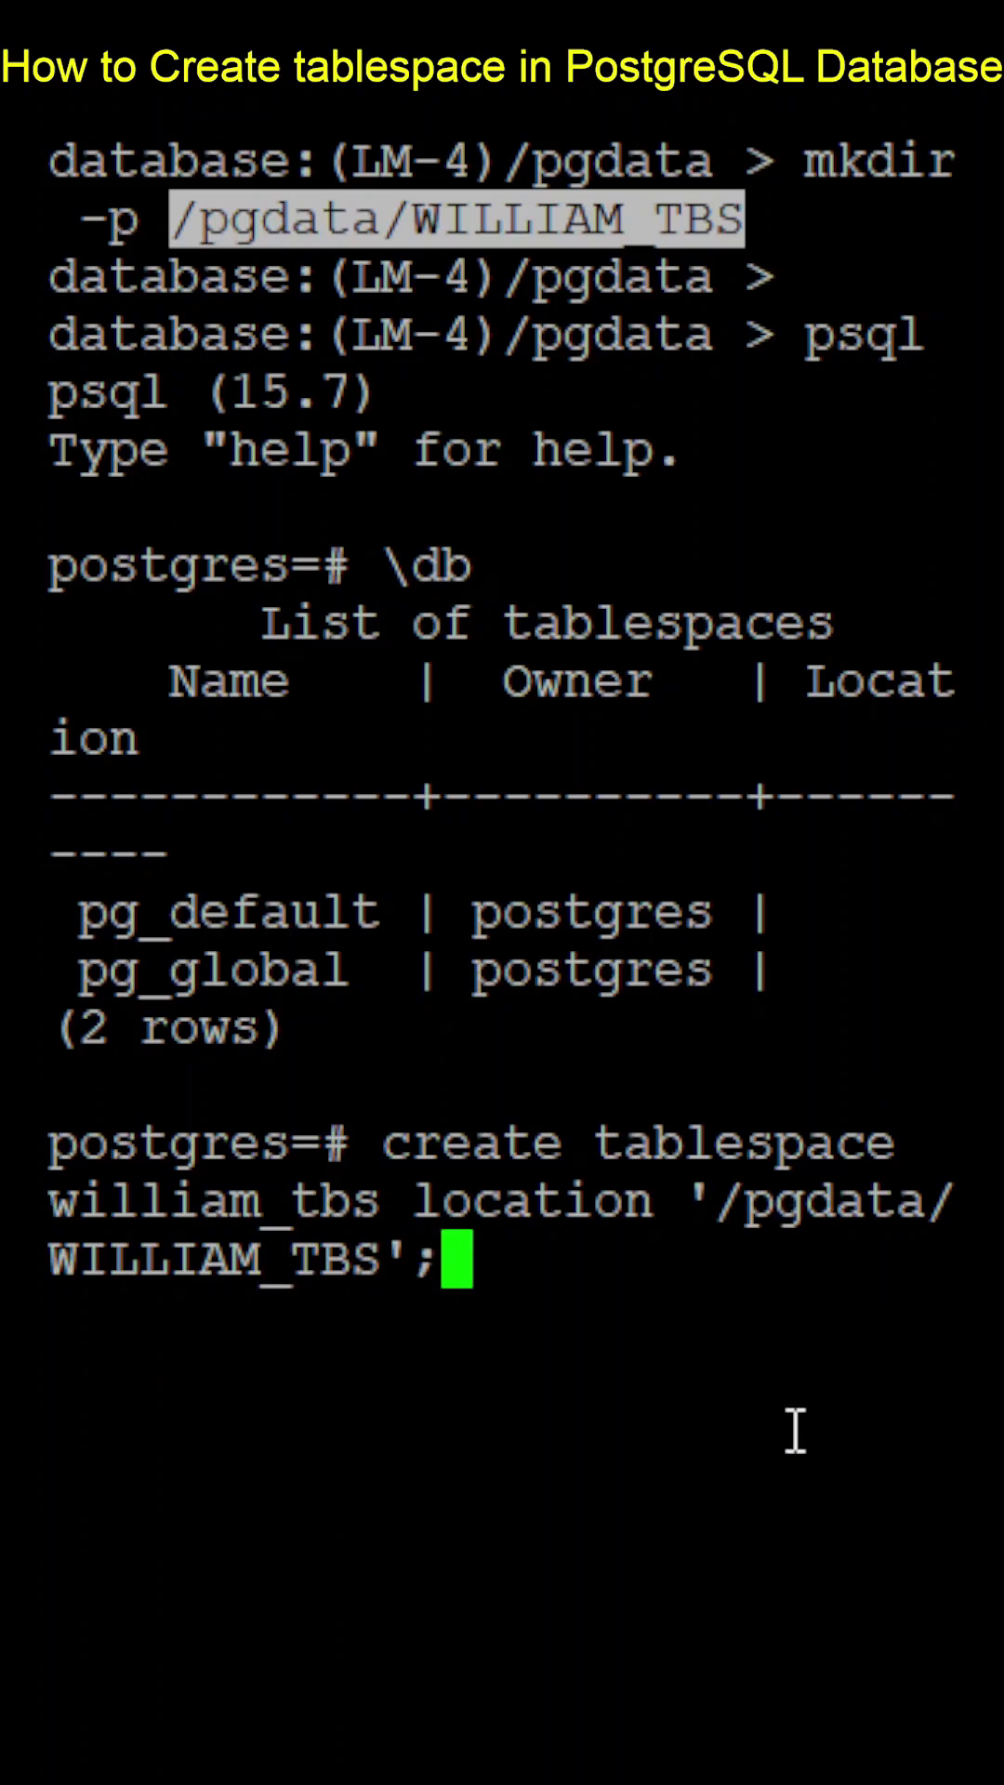
pyautogui.press('Return')
pyautogui.press('Return')
pyautogui.write('\\db')
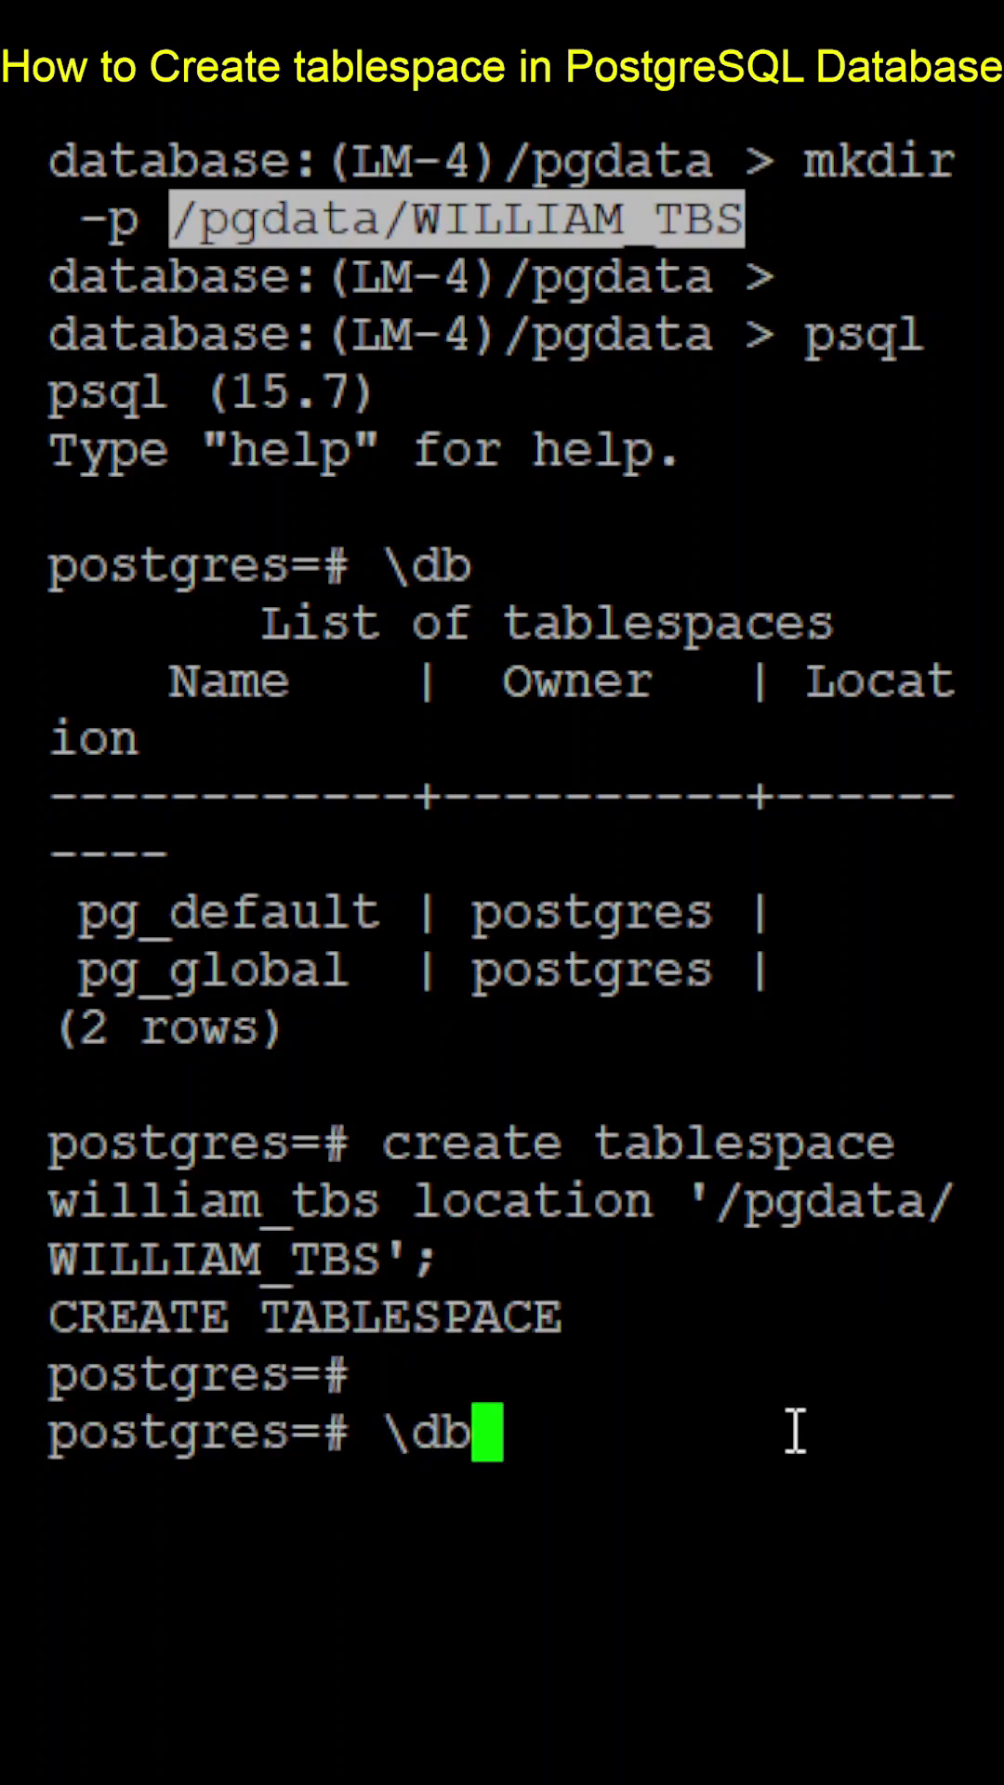
# Run \db to confirm the three tablespaces and highlight the william_tbs entry
pyautogui.press('Return')
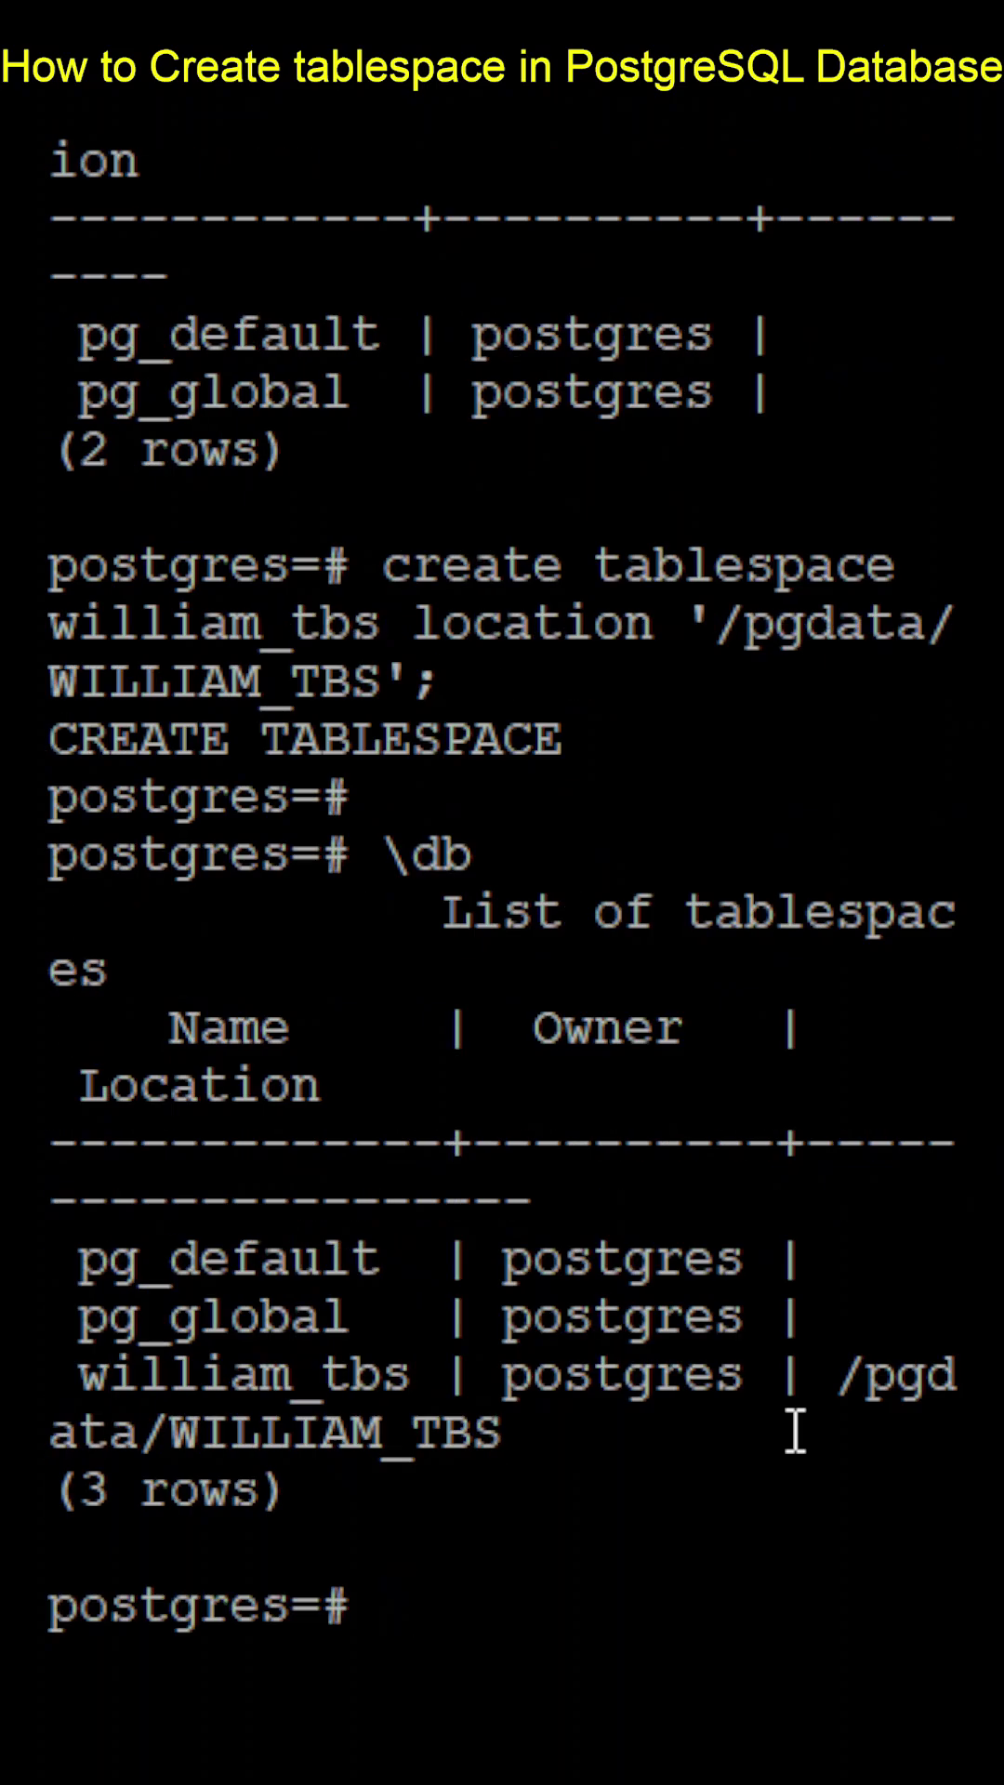
pyautogui.doubleClick(231, 1374)
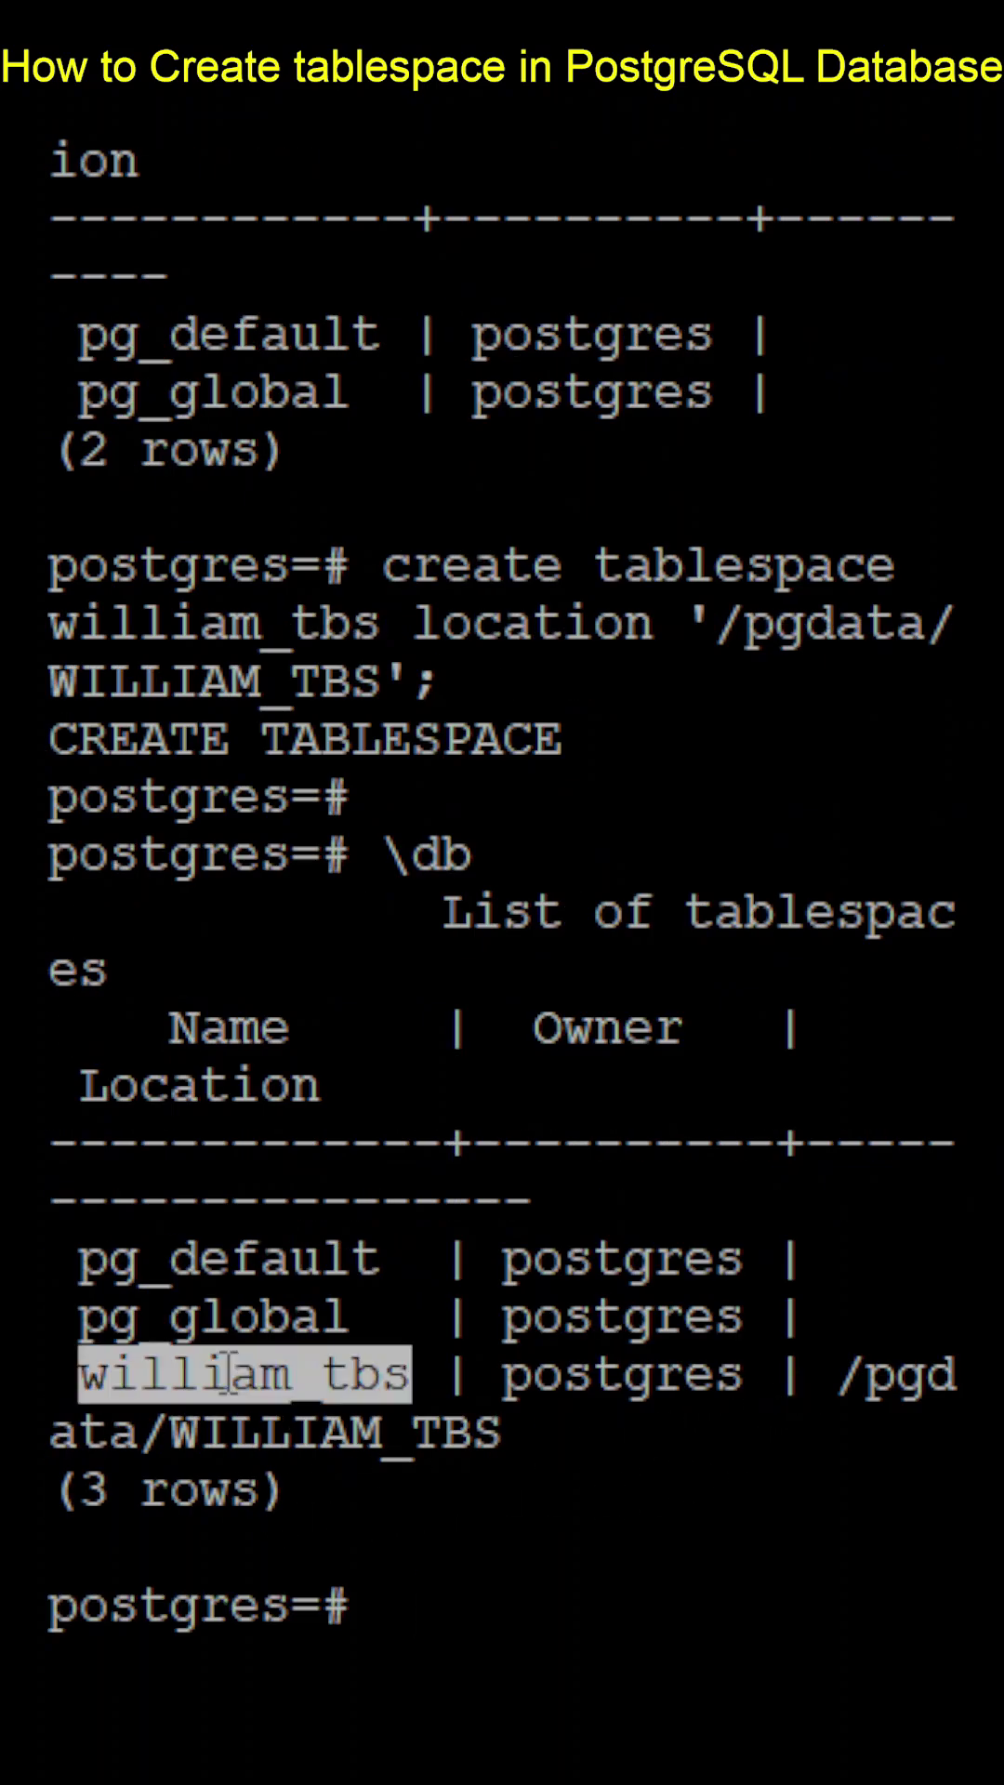